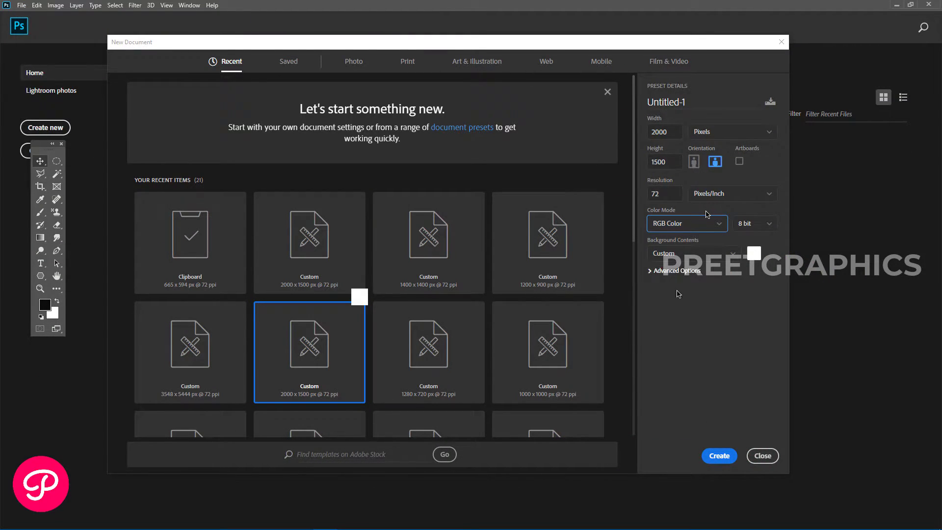
Create a new 2000 × 1500 pixel document at 72 pixels/inch in RGB Color with a white background.
click(696, 223)
click(677, 274)
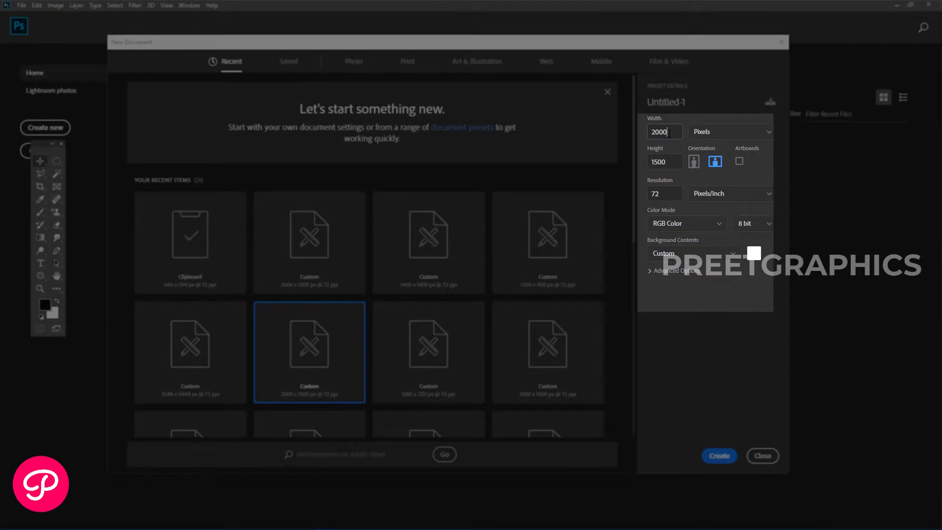
click(668, 131)
click(656, 162)
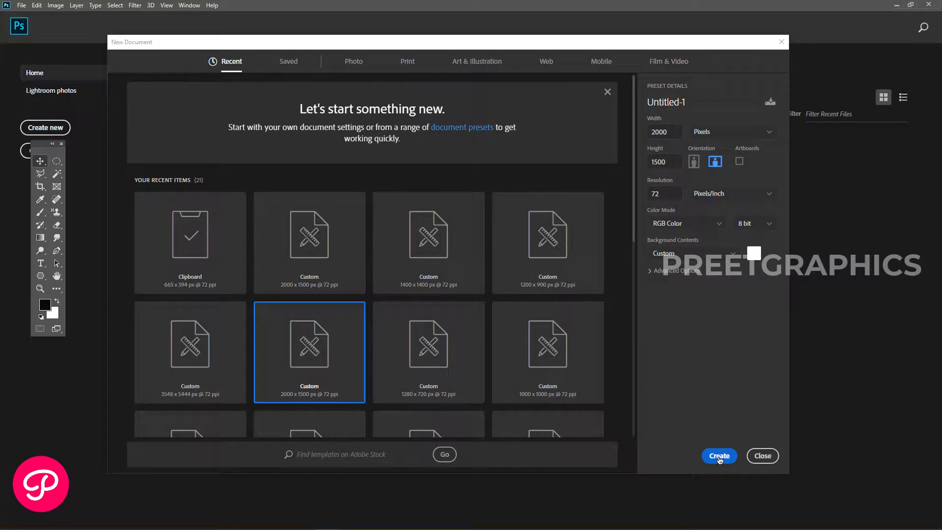
click(719, 455)
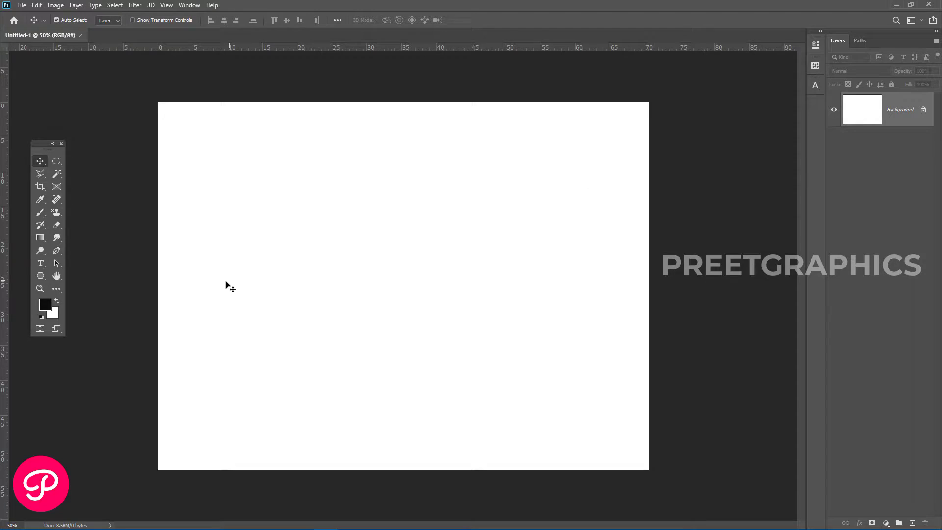
Use #101010 as the foreground color and fill the Background layer with it.
click(45, 305)
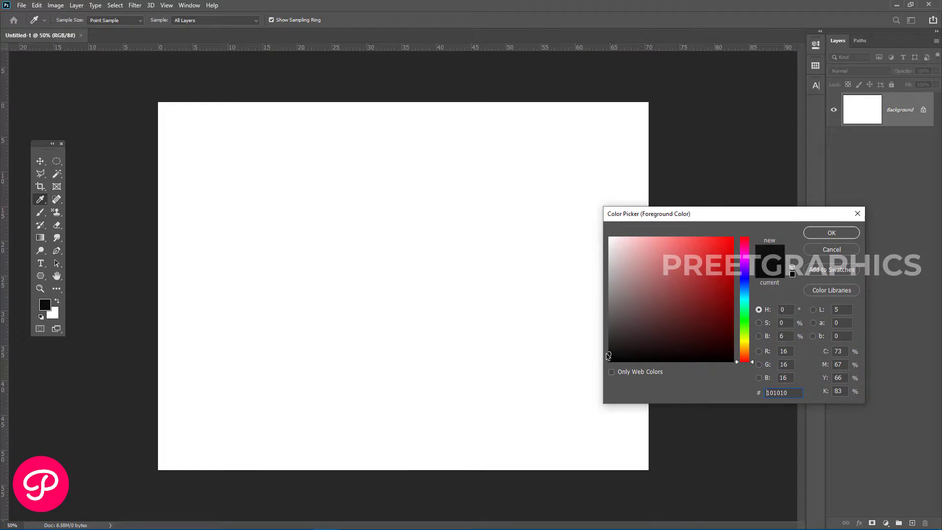
click(811, 237)
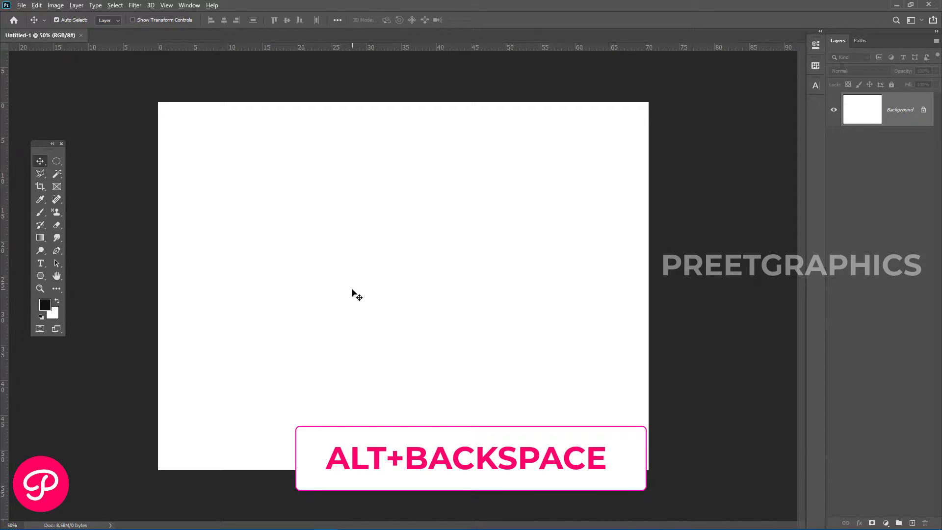
key(alt+BackSpace)
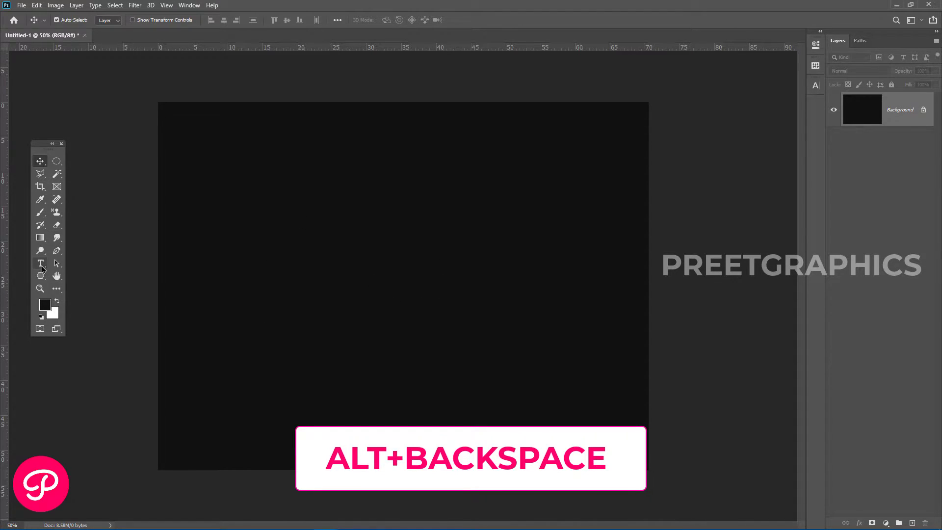
Add a new layer named Texts above the Background and convert it to a smart object.
key(m)
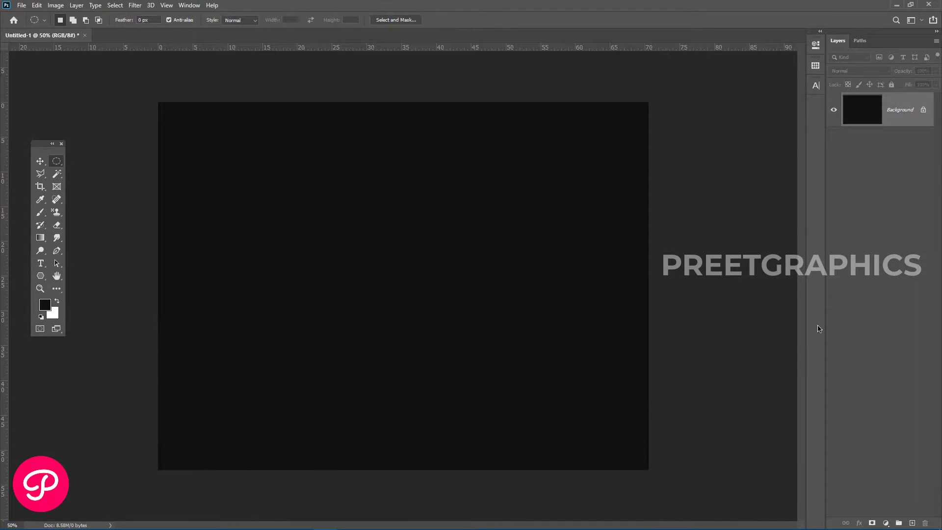
click(912, 523)
double_click(893, 112)
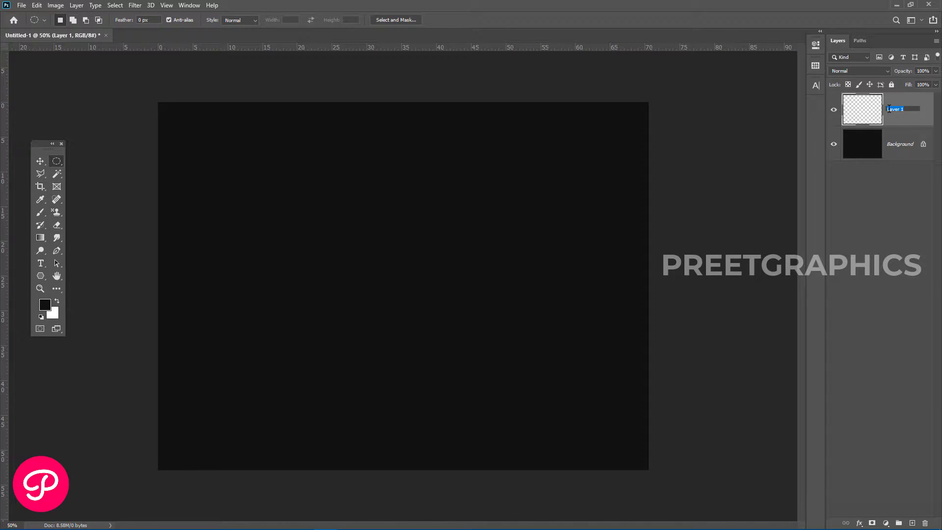
text(Texts)
key(Return)
right_click(897, 117)
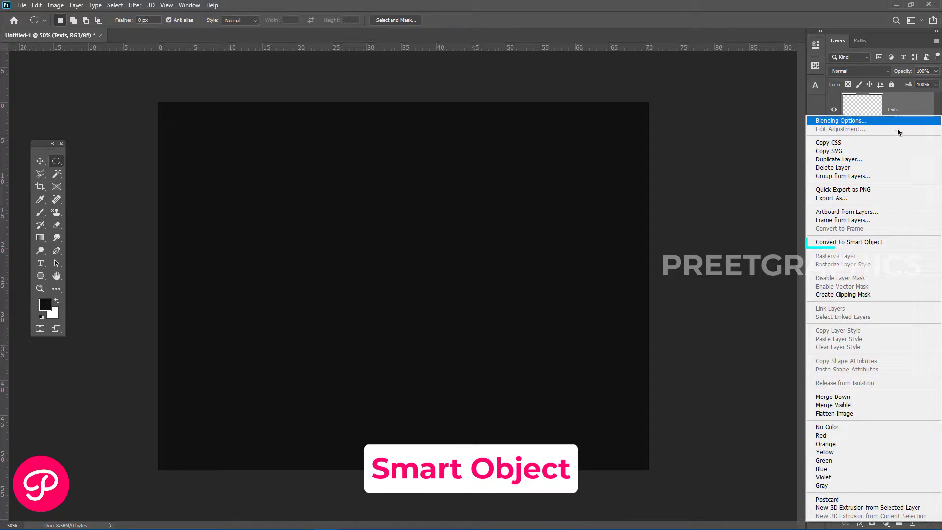
click(871, 244)
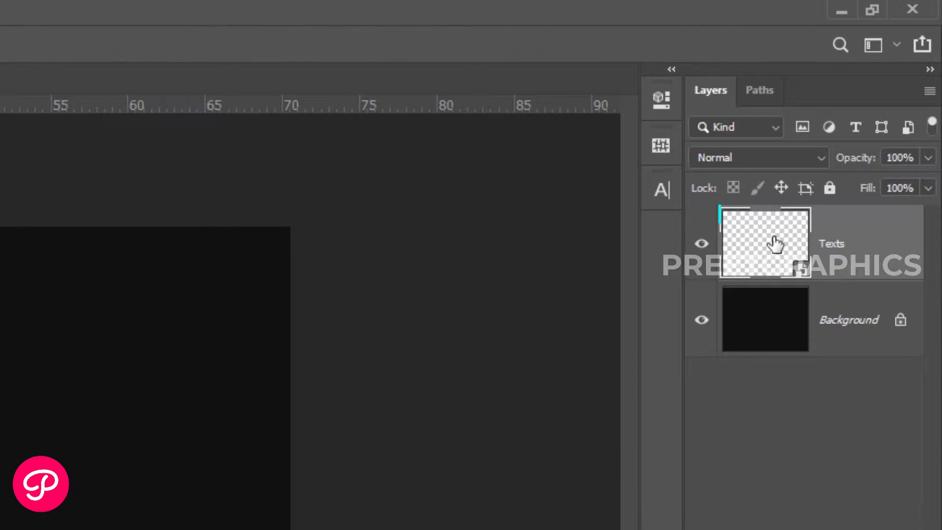
Open the Texts smart object's contents, add the text DELUXE, and open the font choices for it.
double_click(775, 243)
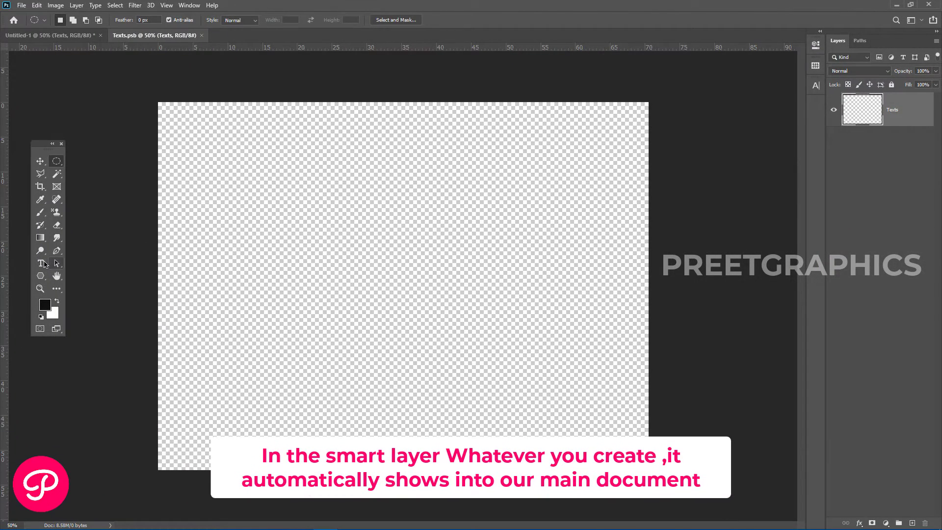
key(t)
click(306, 273)
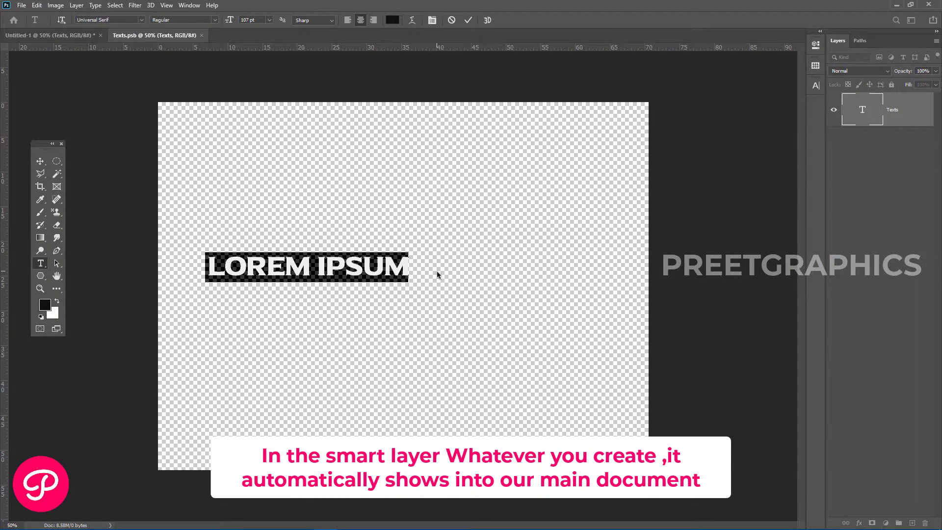
text(DELUXE)
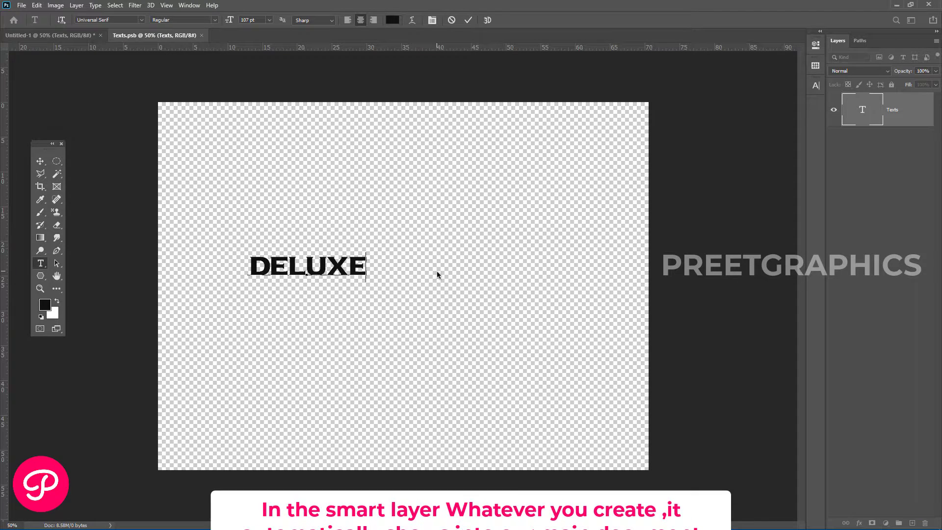
key(ctrl+a)
click(140, 20)
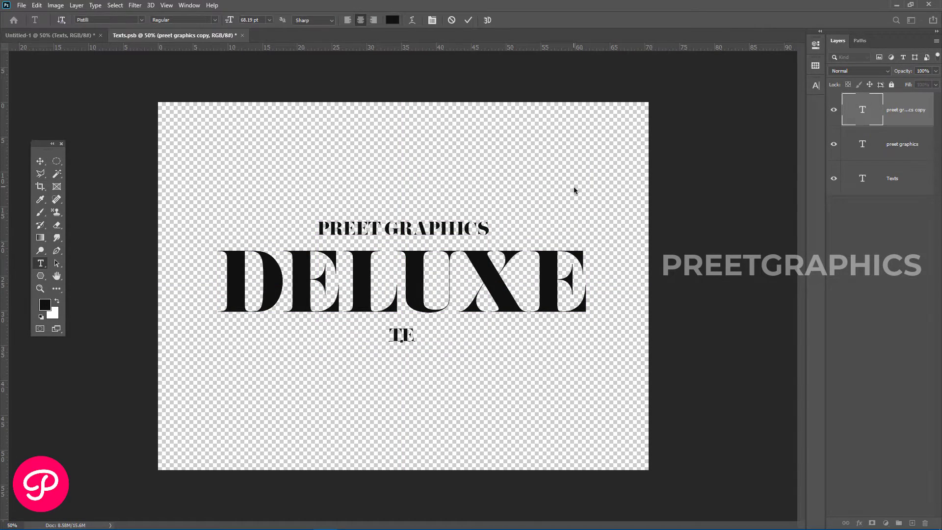
Complete the line below DELUXE as "text effects 2020", enlarged to 167.70% and centered, and close the smart object with its changes saved.
text(xt effects 2020)
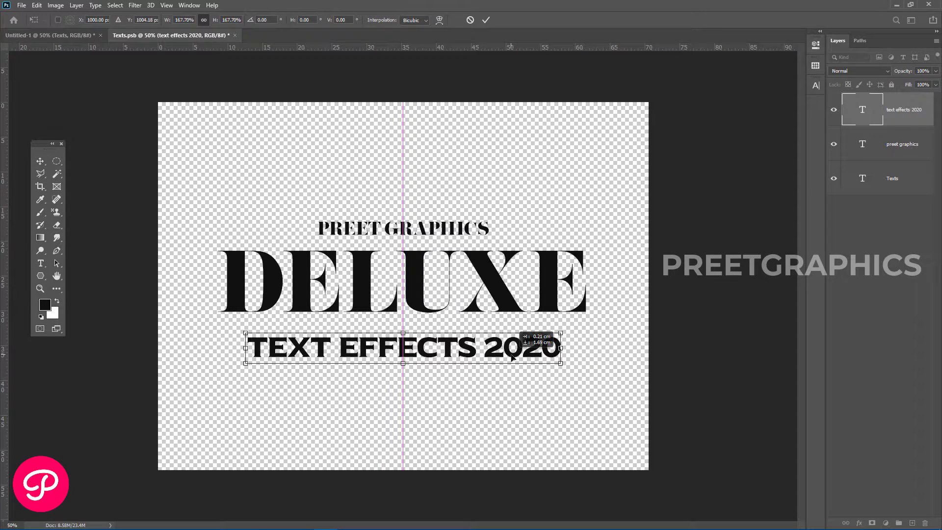
key(Return)
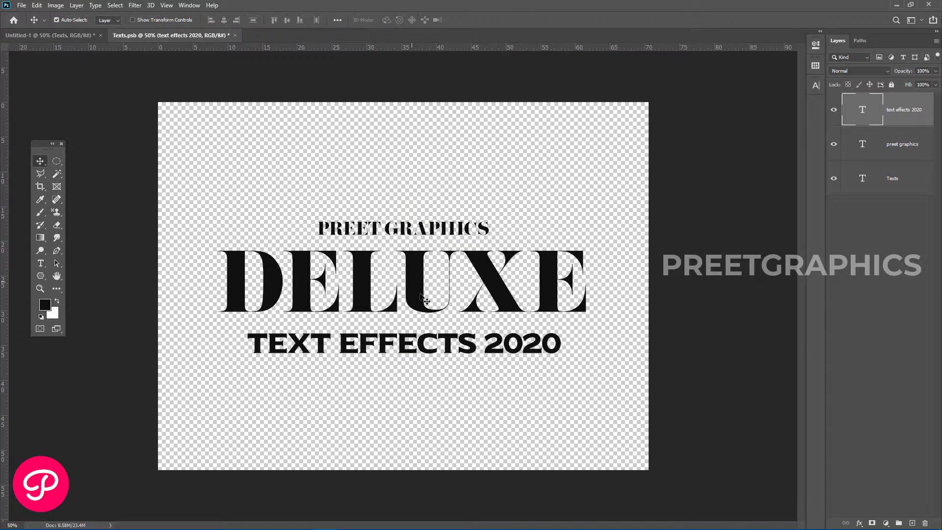
click(236, 36)
click(430, 203)
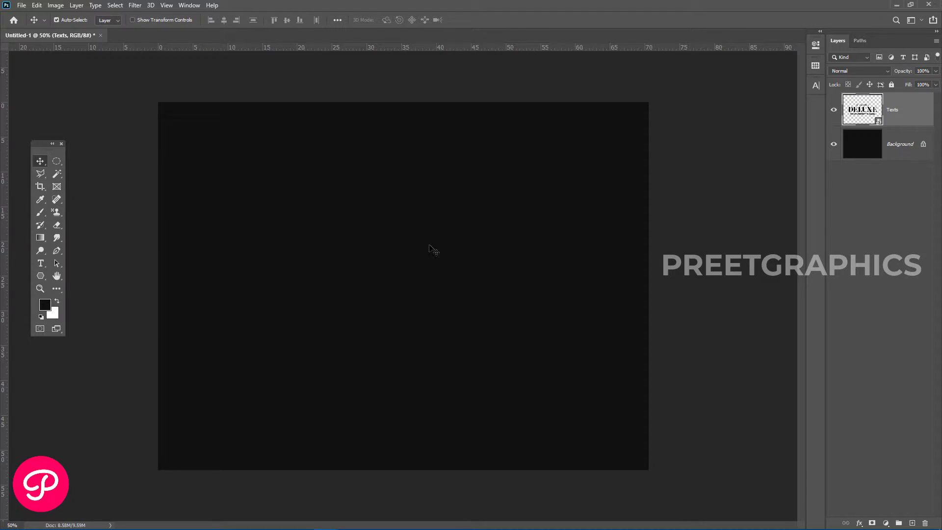
Hide and show the Background layer to check the text, and reopen the Texts smart object's contents.
click(833, 145)
click(834, 144)
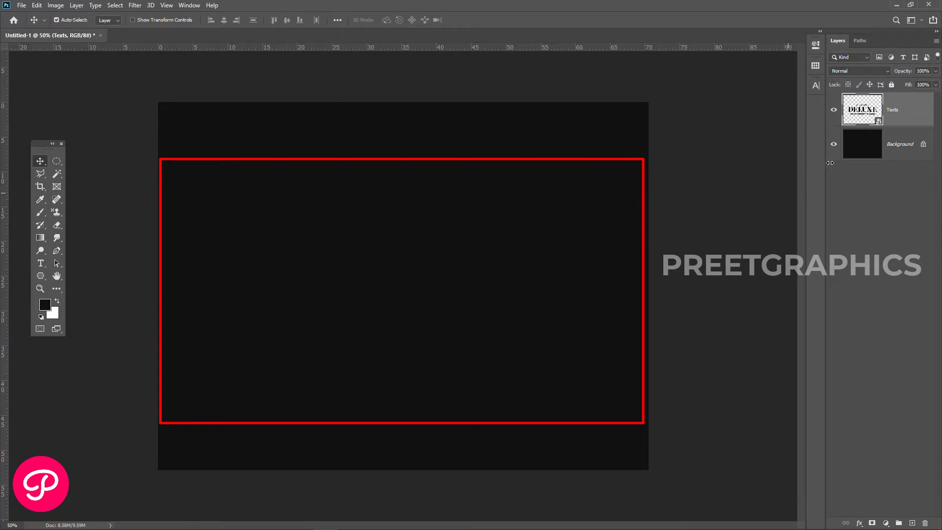
double_click(863, 110)
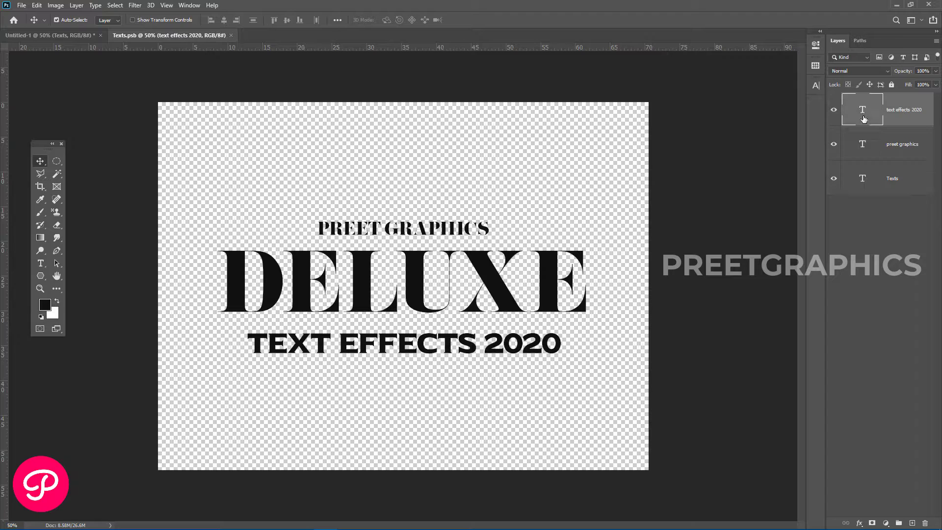
Recolor all three text layers white and return to the main Untitled-1 document.
shift+click(909, 178)
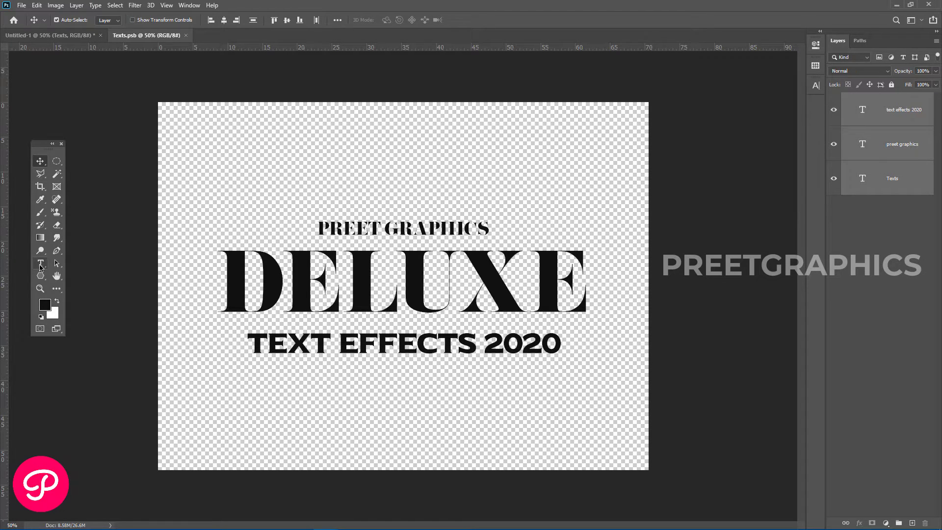
click(41, 265)
click(392, 20)
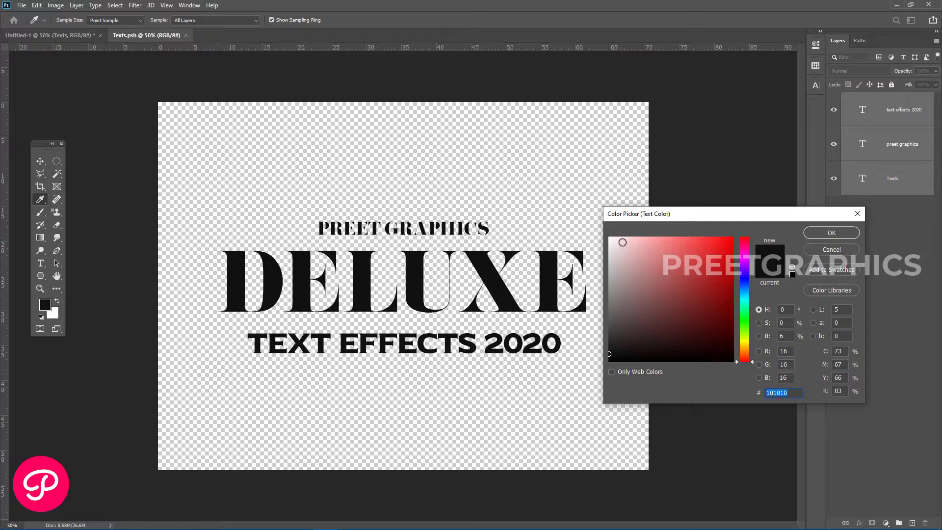
click(611, 235)
click(837, 233)
click(40, 161)
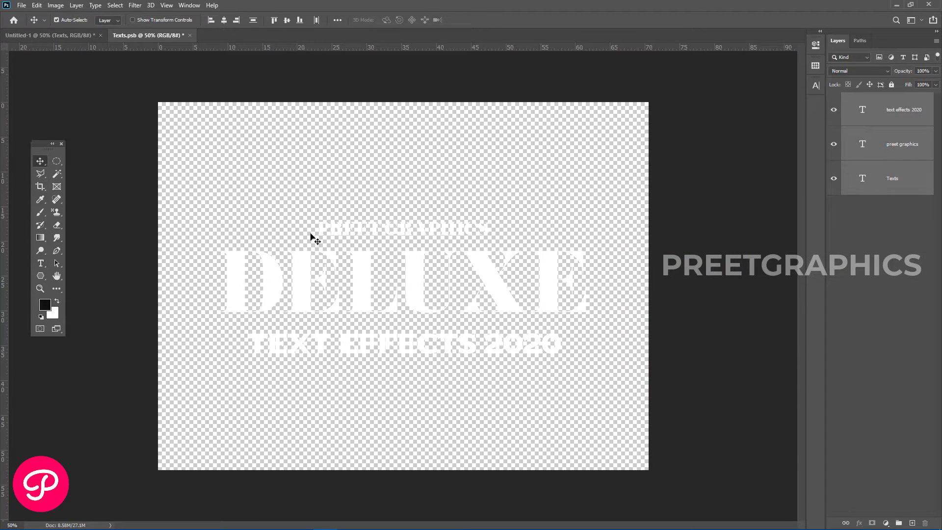
click(85, 36)
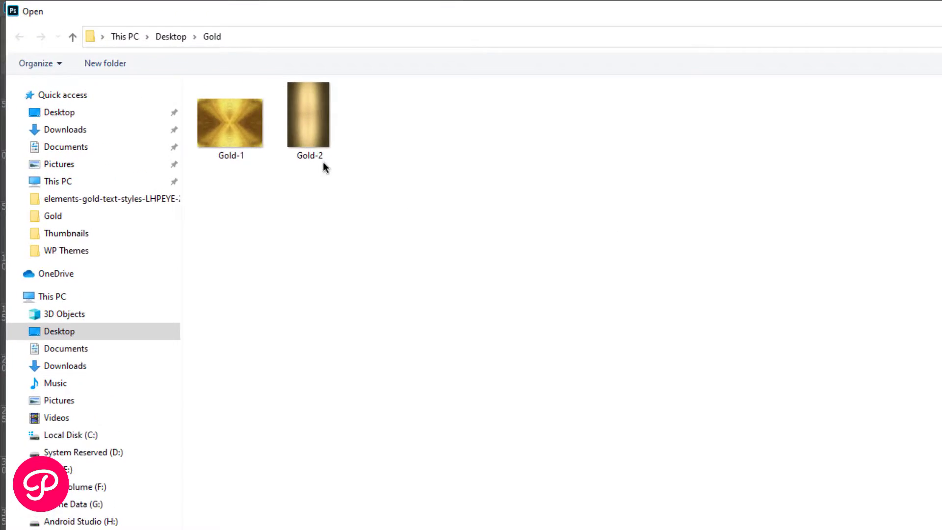
Open the Gold-2 image and bring it into Untitled-1, scaled and positioned to cover the canvas.
double_click(401, 169)
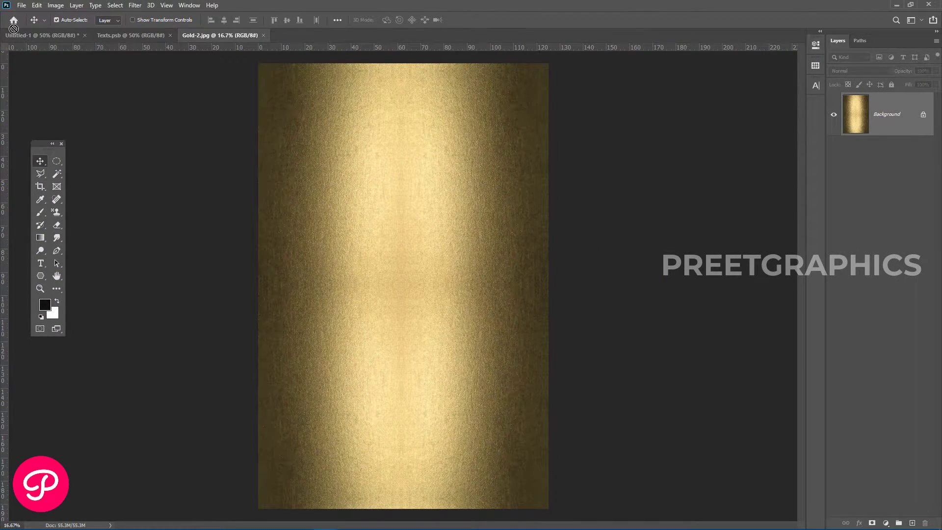
drag(14, 29, 437, 236)
key(ctrl+t)
drag(650, 302, 490, 267)
key(Return)
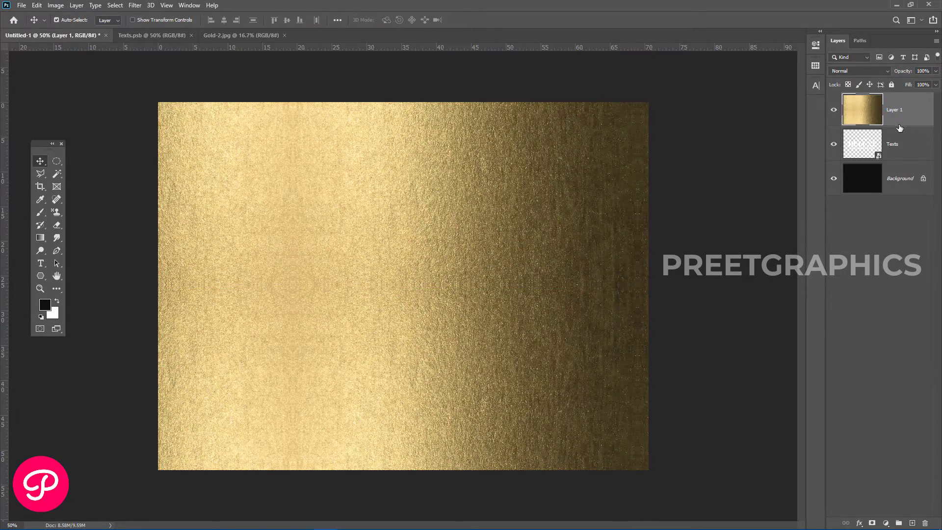
Clip the gold texture layer to the Texts layer with a clipping mask and clear the layer selection.
right_click(900, 119)
click(855, 300)
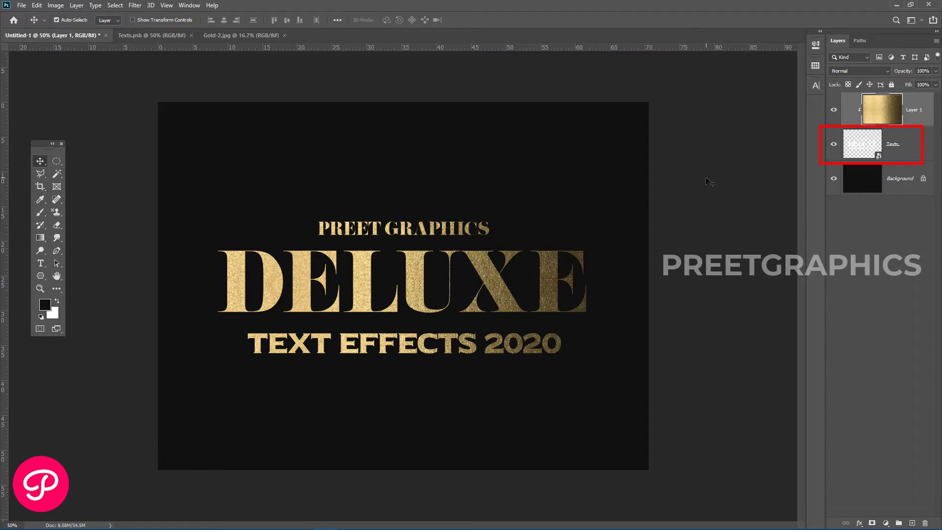
click(891, 235)
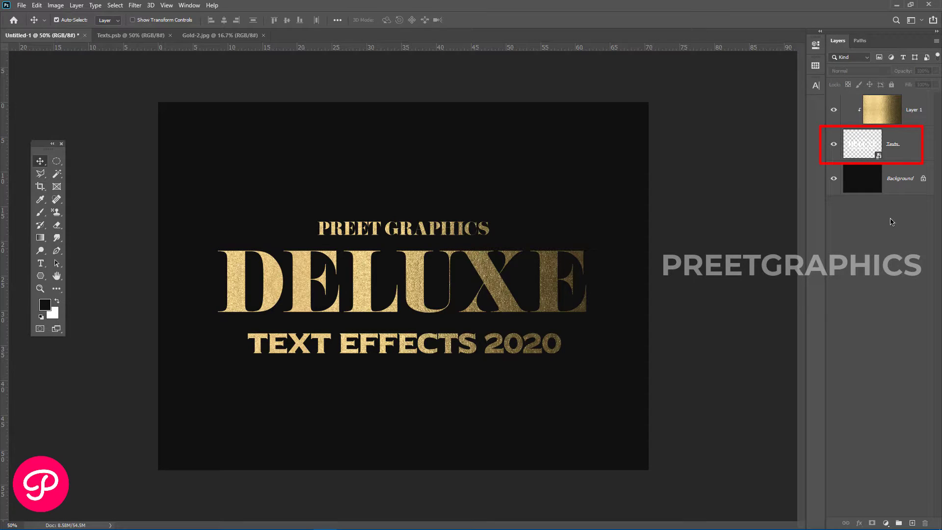
Add two white crown shapes flanking the PREET GRAPHICS line in the Texts smart object, and return to the main document.
double_click(867, 153)
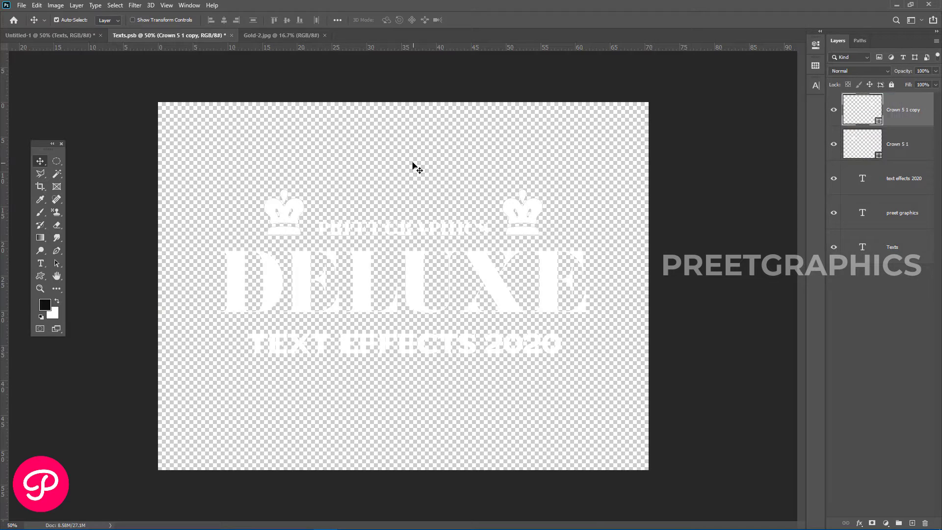
click(52, 39)
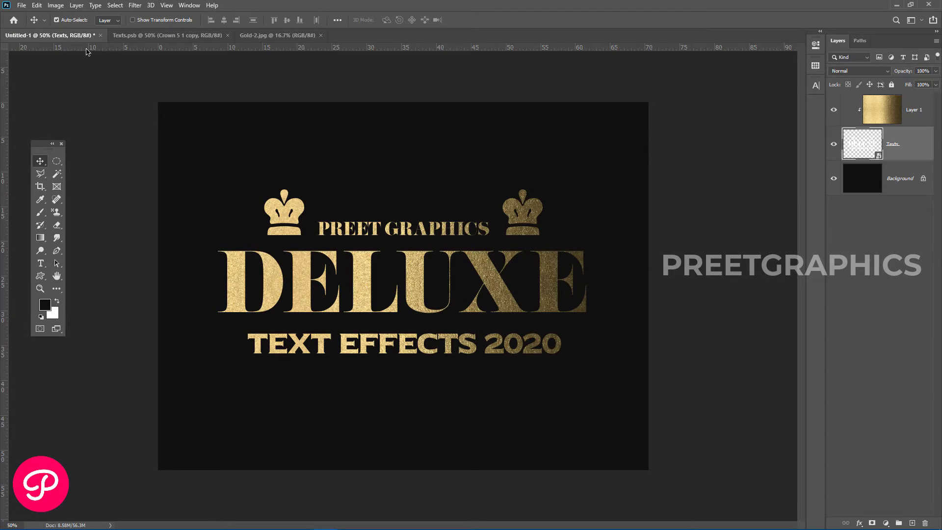
key(ctrl+minus)
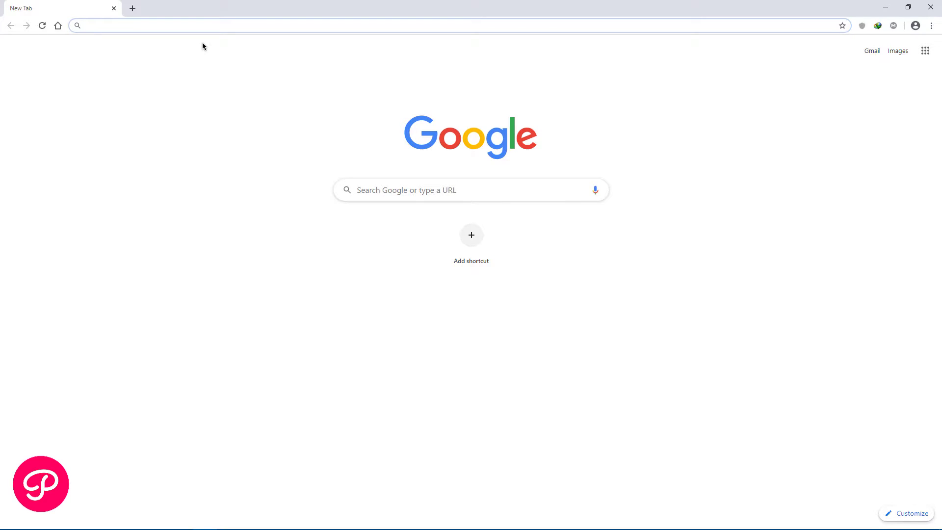
Switch to the Chrome browser and search the web for "vector png logo".
text(vect)
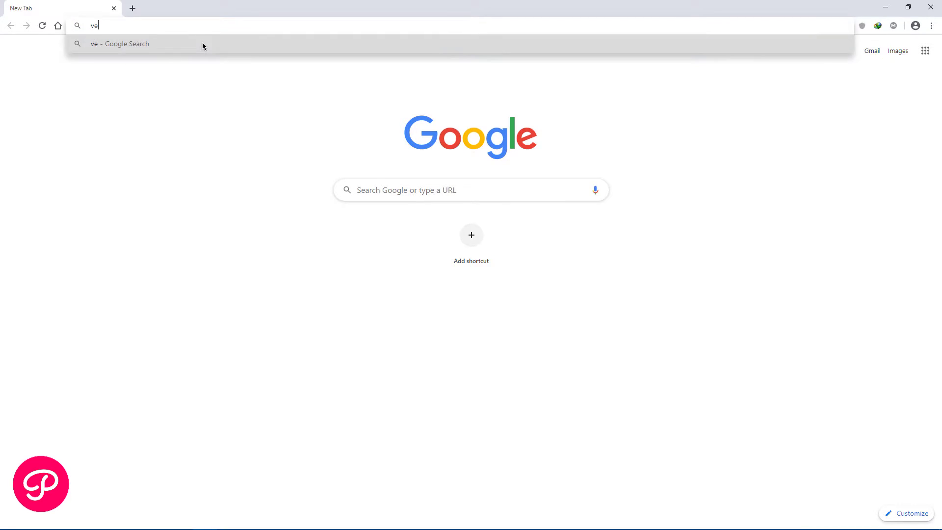
text(or pn)
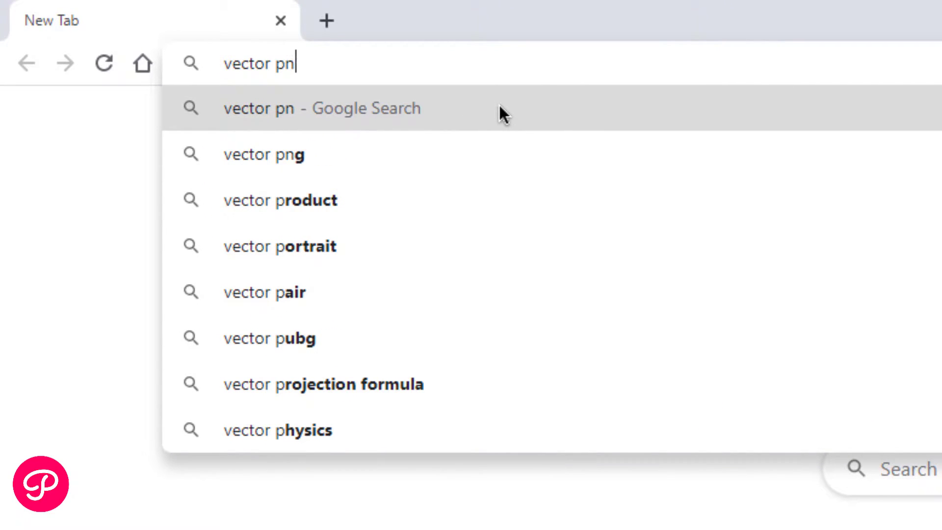
text(g logo)
key(BackSpace)
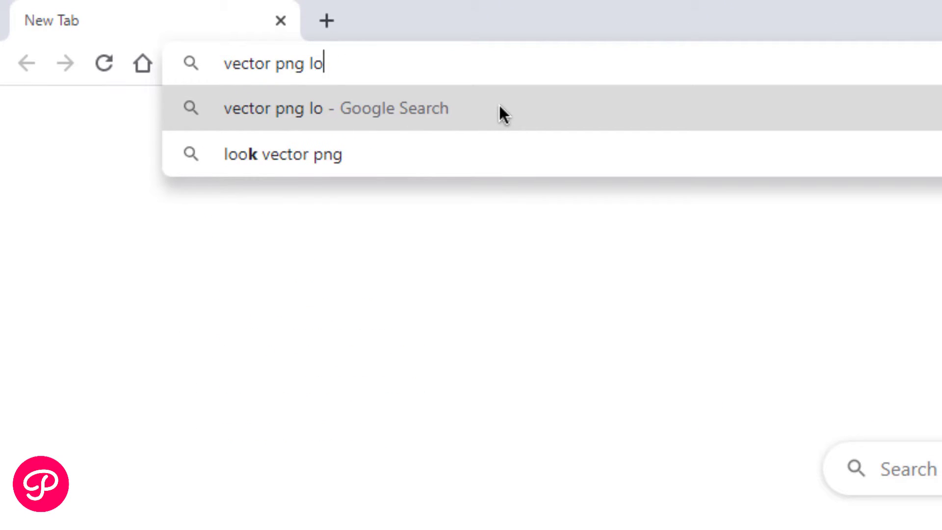
text(go)
click(503, 114)
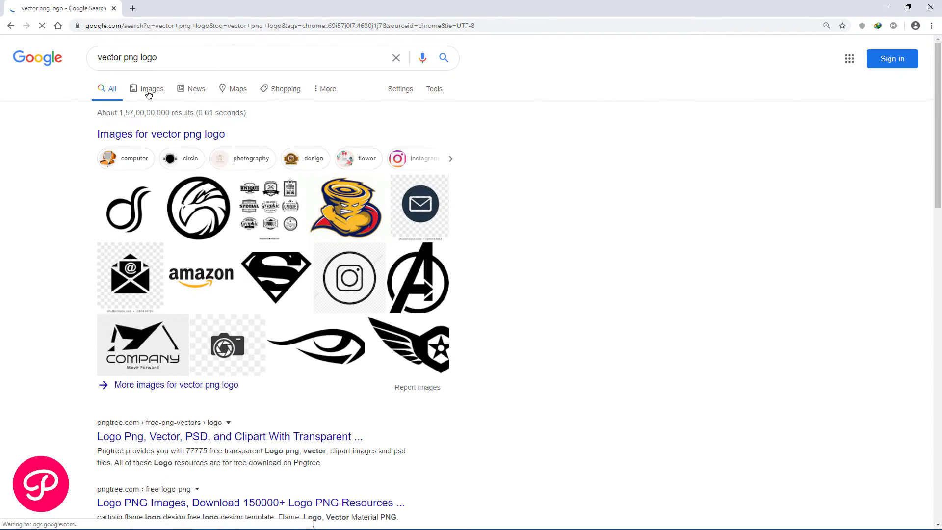
Show the image results for the vector logo search, open the circular eagle-head logo, and copy the image.
click(148, 93)
click(382, 187)
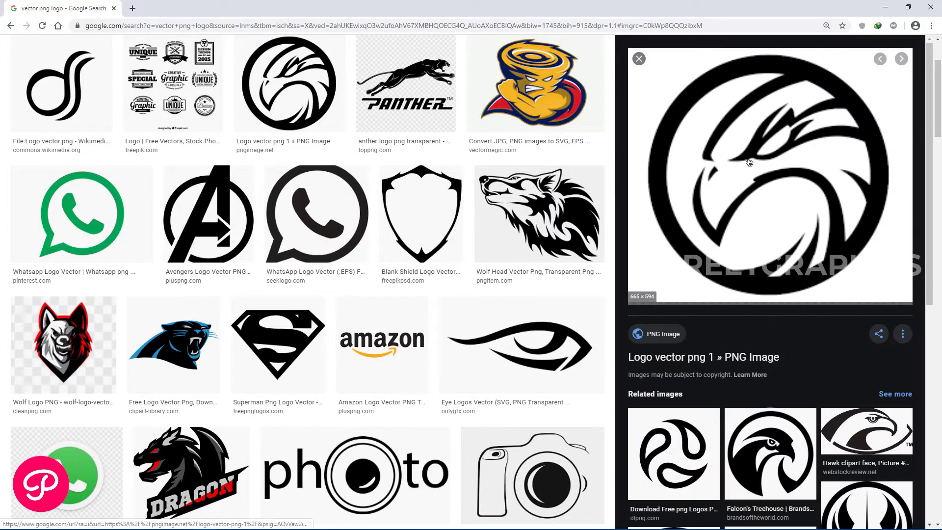
right_click(747, 157)
click(771, 233)
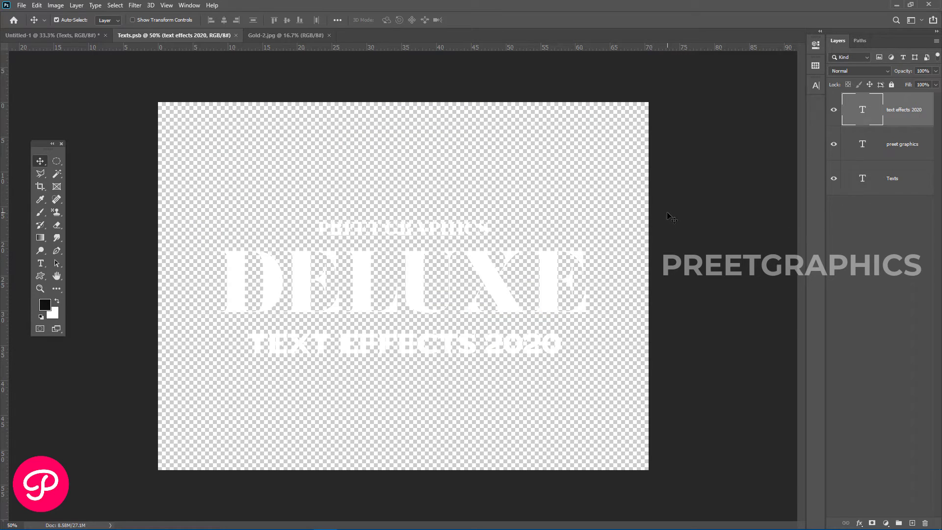
Paste the logo into the Texts smart object scaled to about 123%, and hide the three existing text layers.
key(ctrl+v)
key(ctrl+t)
drag(487, 368, 503, 379)
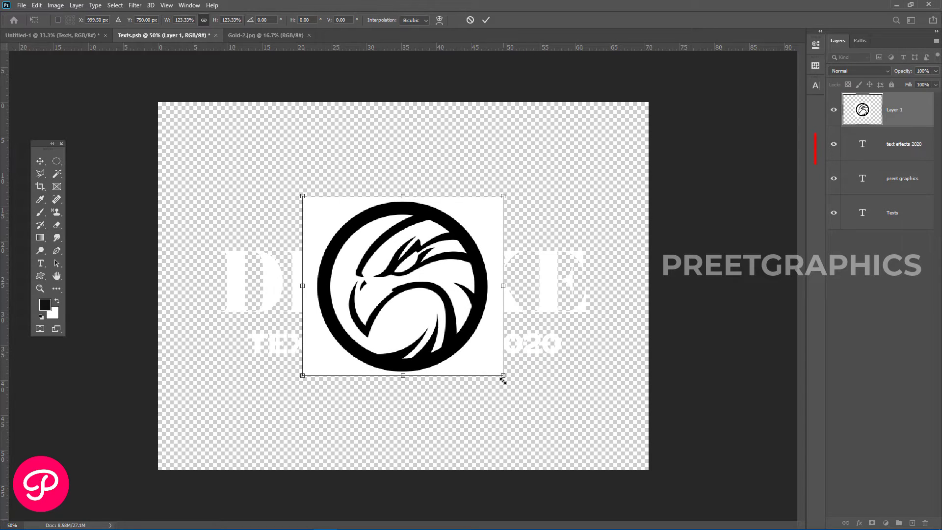
key(Return)
drag(834, 144, 834, 213)
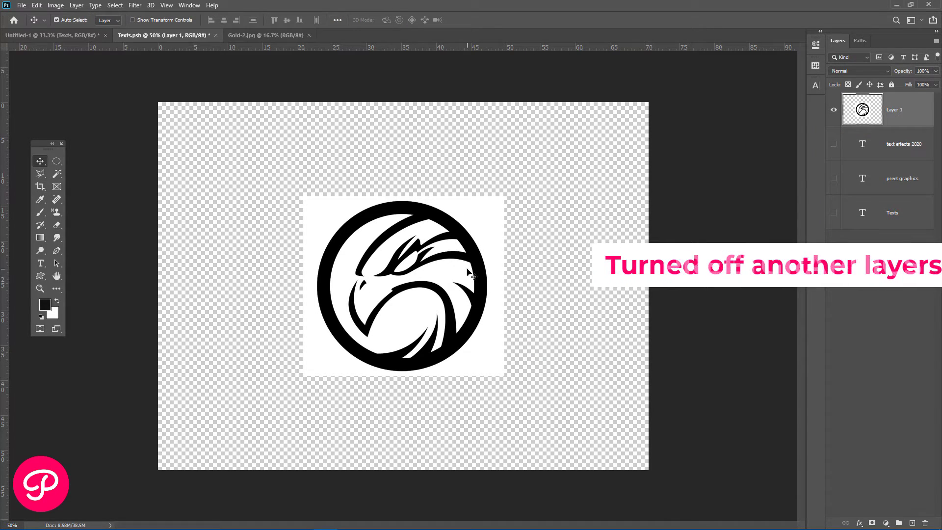
Select the logo's white background with the Magic Wand and delete it, keeping only the black artwork.
click(57, 175)
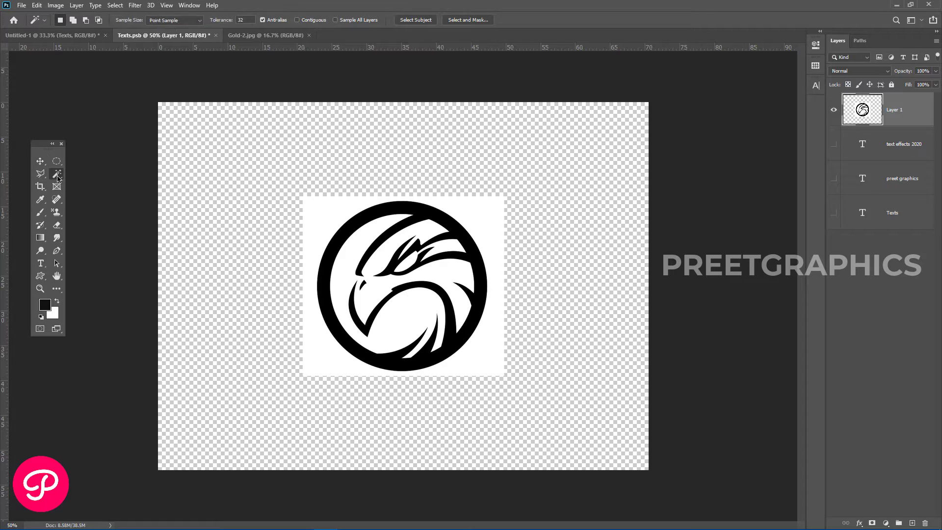
click(324, 211)
key(Delete)
Scale the black logo to about 113% and centre it on the canvas.
key(v)
key(ctrl+t)
drag(486, 201, 501, 189)
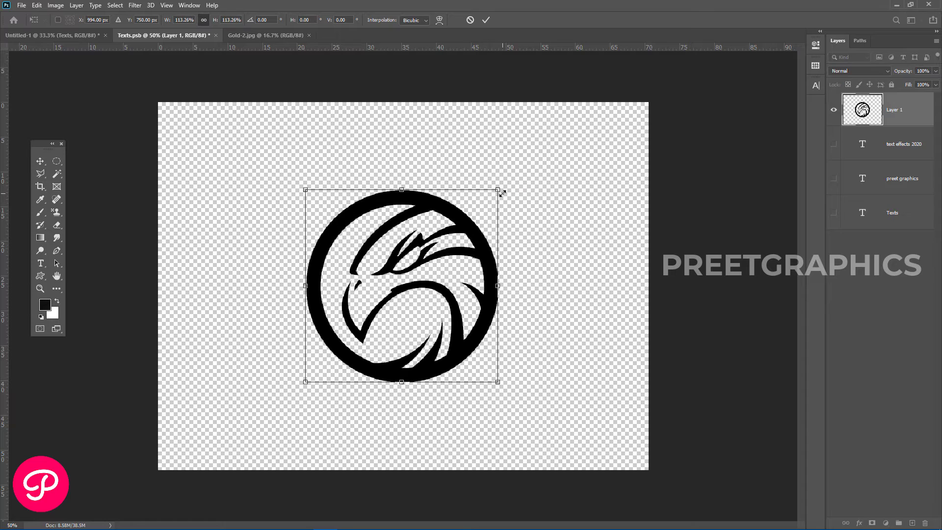
key(Return)
drag(476, 226, 478, 227)
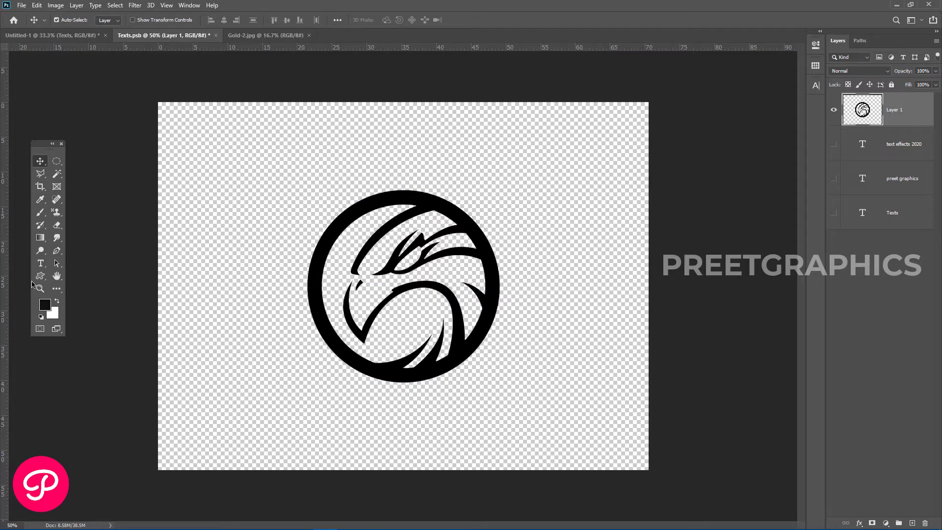
Add a white text line reading DRAGON below the circular logo.
click(40, 263)
click(286, 410)
text(DRAGONM)
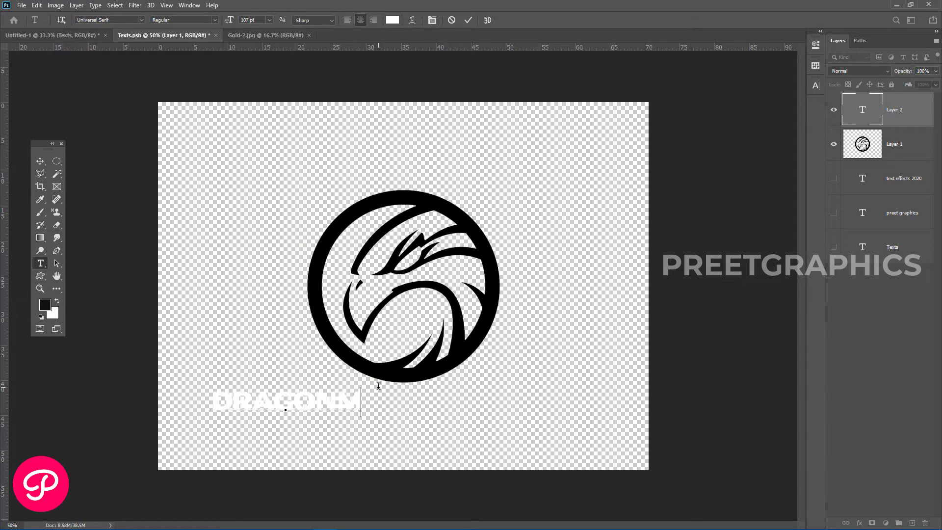
key(ctrl+a)
click(816, 85)
click(816, 85)
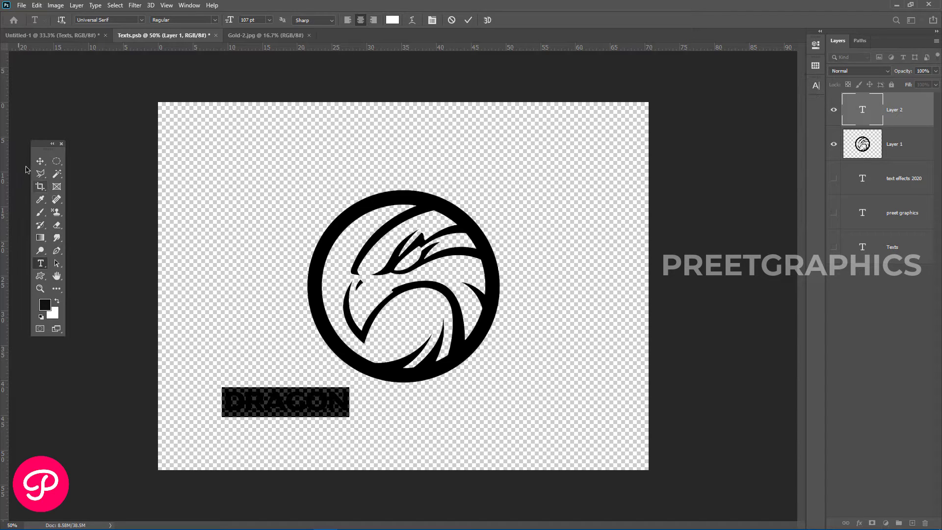
Enlarge the DRAGON text to roughly the logo's width and centre it directly beneath the circle.
click(40, 161)
key(ctrl+t)
drag(351, 418, 410, 431)
drag(380, 414, 436, 401)
key(Return)
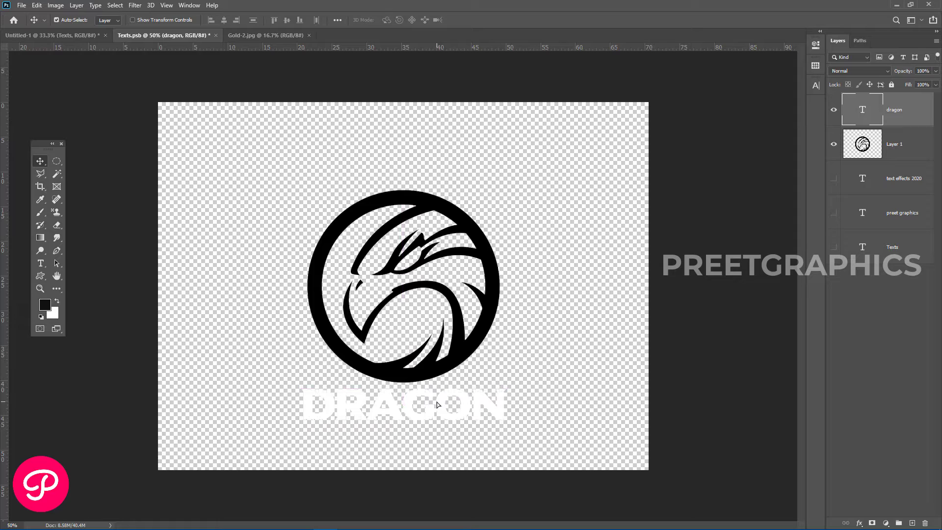
Warp the DRAGON text with the Arch style and a negative bend so it curves along the circle's lower edge.
key(ctrl+t)
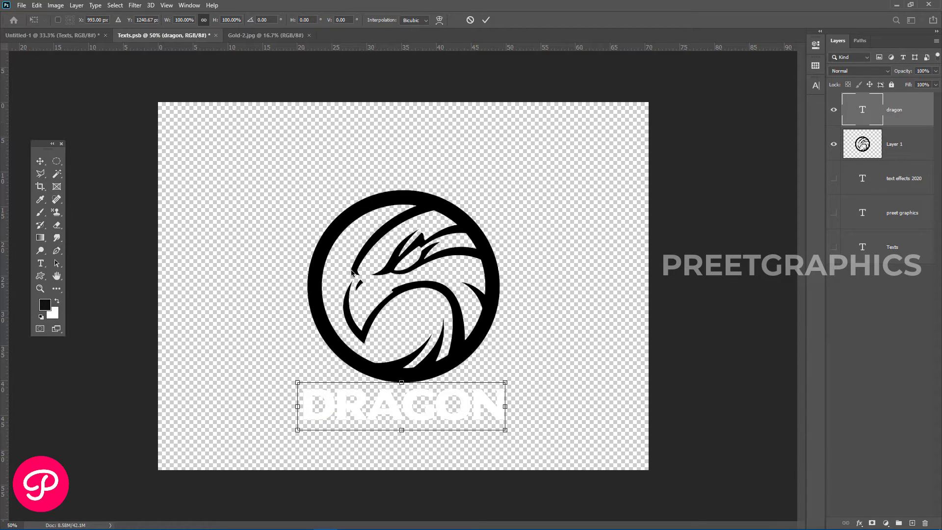
right_click(433, 402)
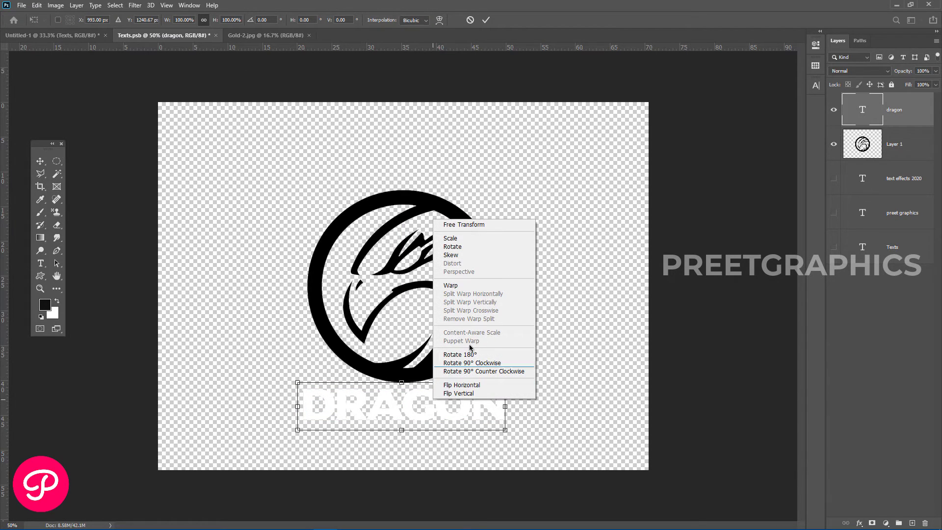
click(463, 287)
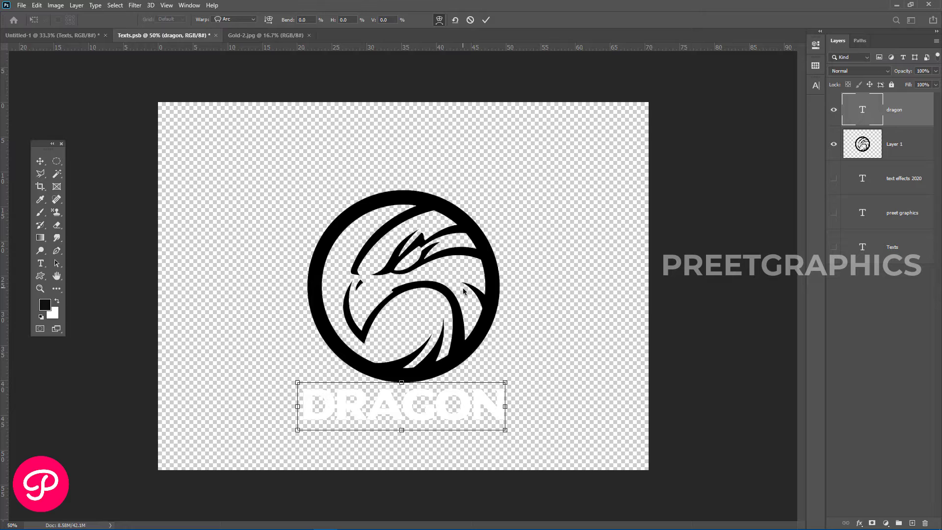
click(235, 20)
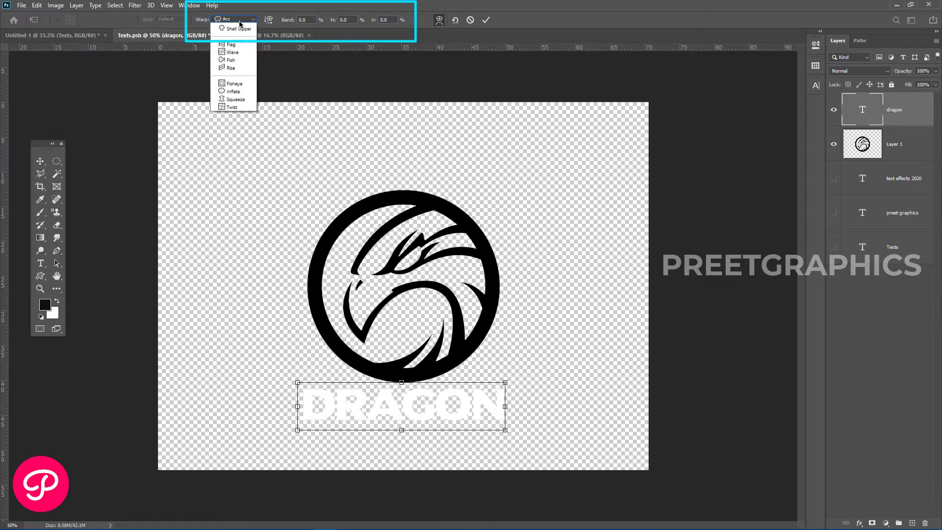
click(237, 76)
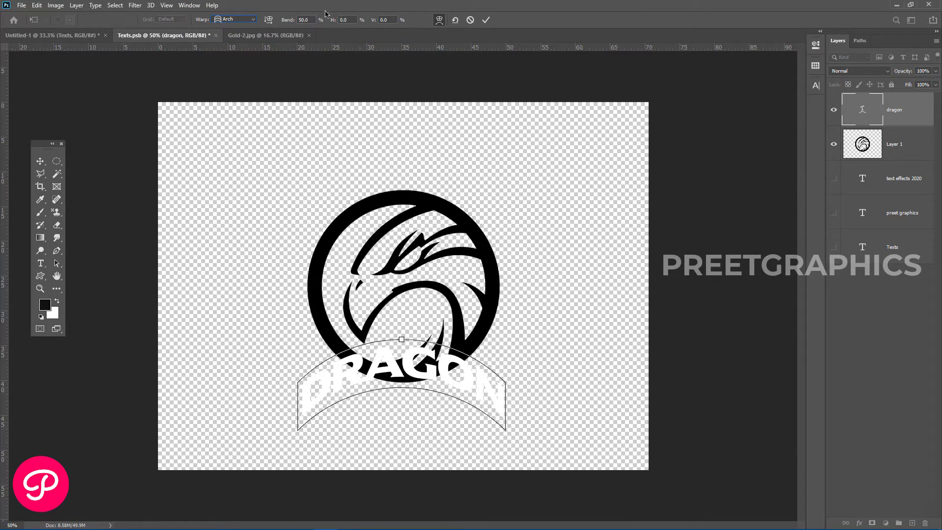
drag(288, 20, 177, 24)
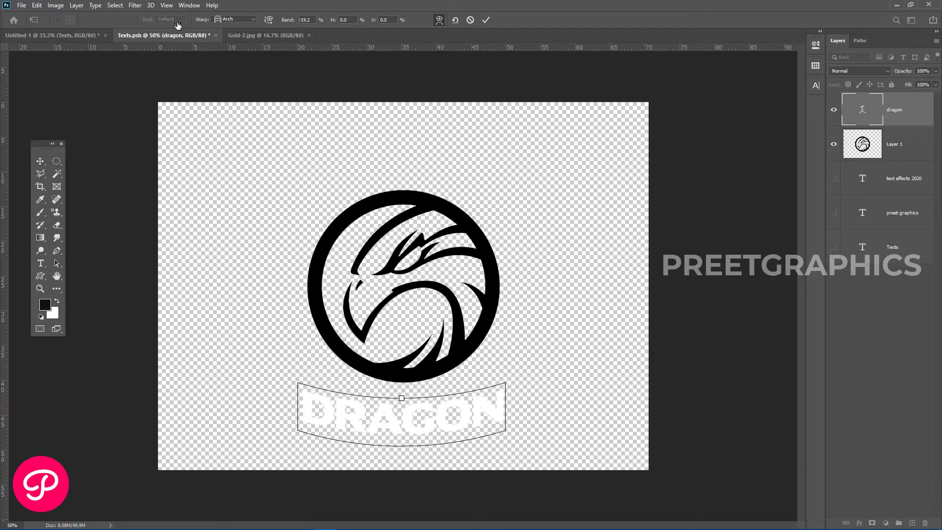
key(Return)
Duplicate the DRAGON text above the logo and reverse its Arch warp bend so it curves over the circle.
drag(459, 429, 462, 163)
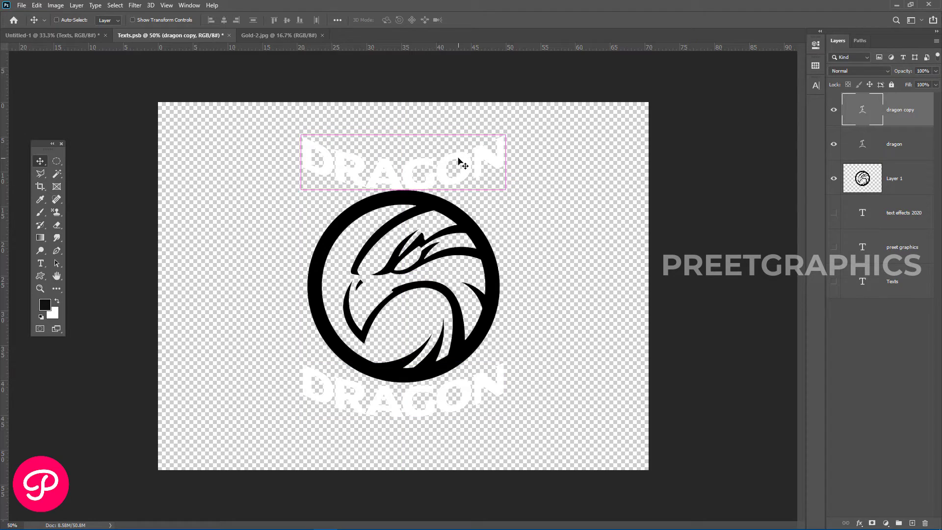
key(ctrl+t)
right_click(457, 156)
click(478, 224)
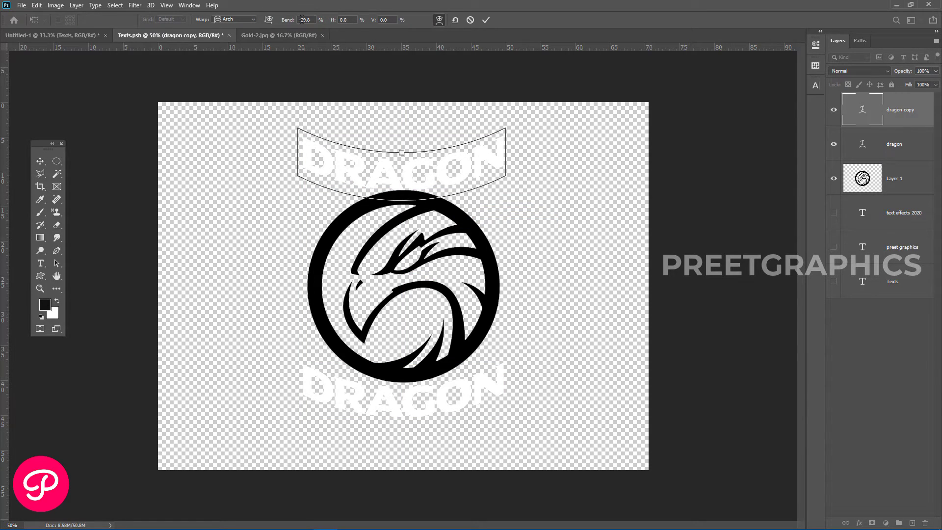
drag(387, 133, 400, 158)
key(Return)
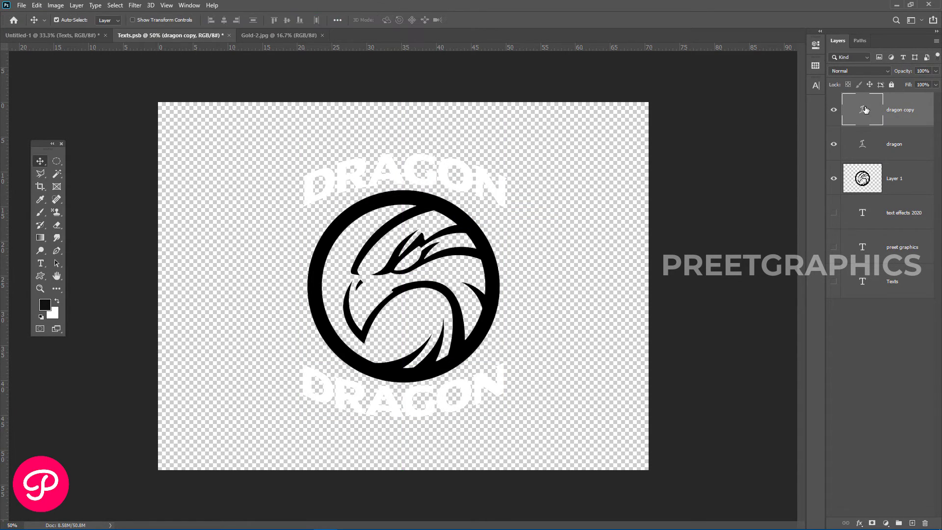
Change the upper text to GOLDEN, save the Texts smart object, and return to the Untitled-1 document.
double_click(864, 109)
text(GOLDEN)
key(ctrl+Return)
key(v)
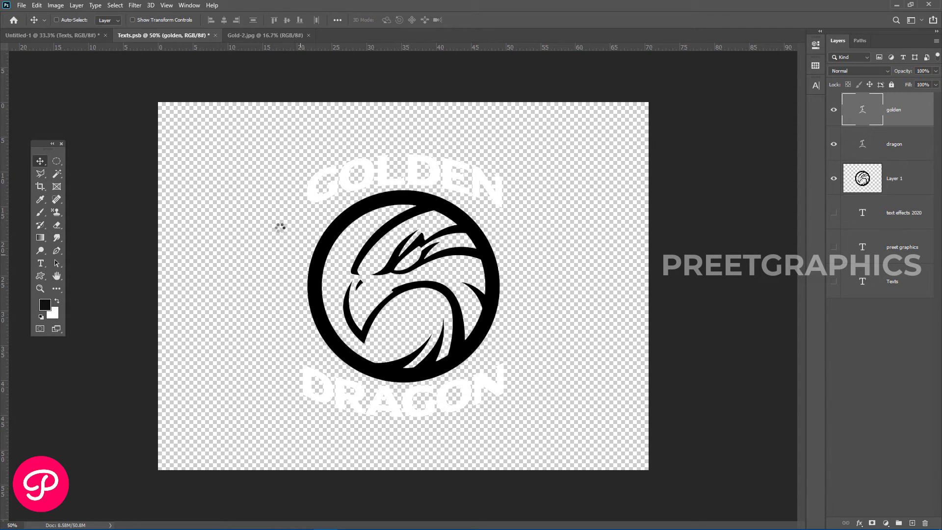
click(74, 35)
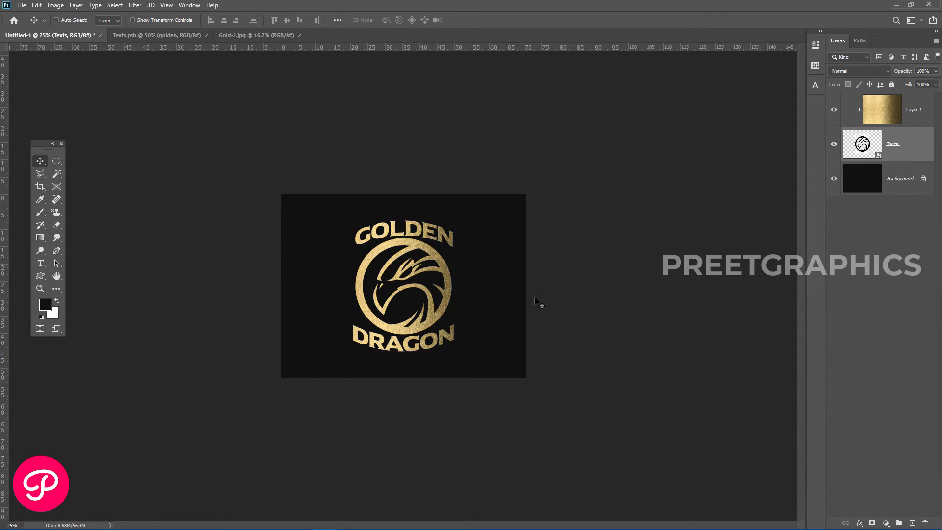
key(ctrl)
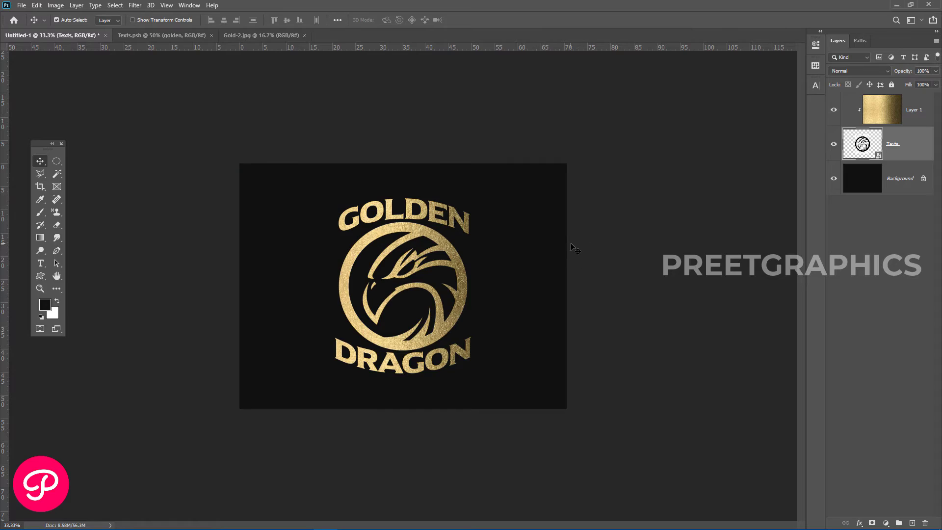
Bring the Gold-1 image into Untitled-1 as a clipped layer above Texts, and hide the Layer 1 gold texture.
key(ctrl+o)
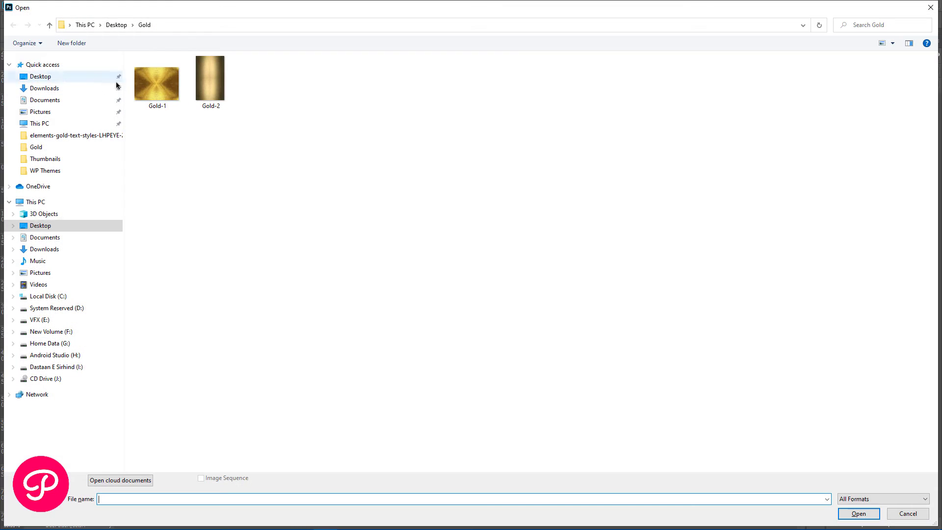
double_click(153, 80)
drag(596, 182, 121, 60)
drag(432, 189, 467, 216)
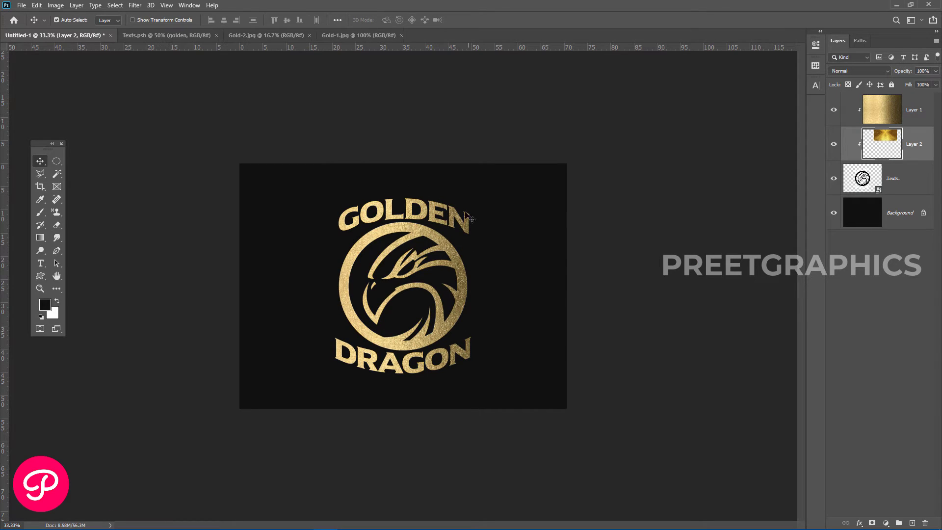
click(834, 111)
key(ctrl)
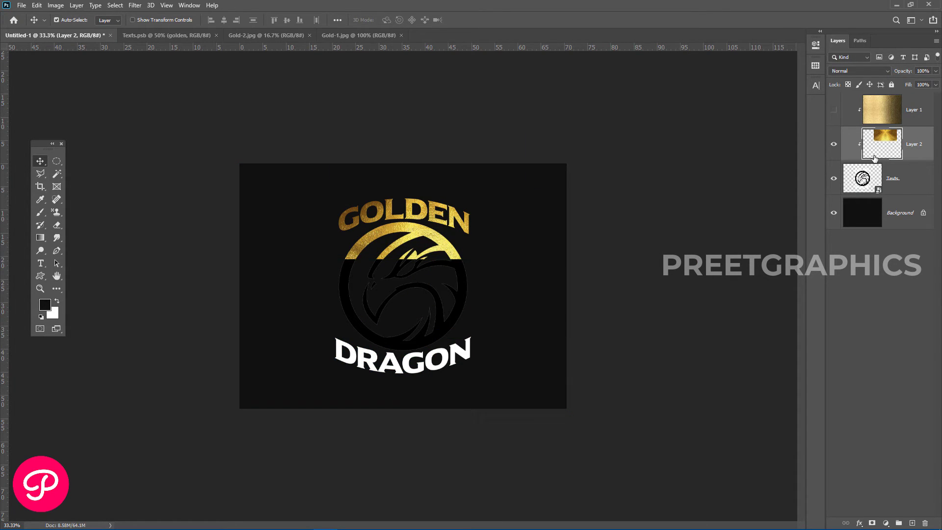
Scale the Gold-1 texture layer to about 143% and centre it so it covers the whole logo and both text lines.
key(ctrl+t)
drag(528, 259, 582, 303)
drag(522, 228, 494, 324)
drag(555, 400, 536, 396)
drag(486, 280, 479, 263)
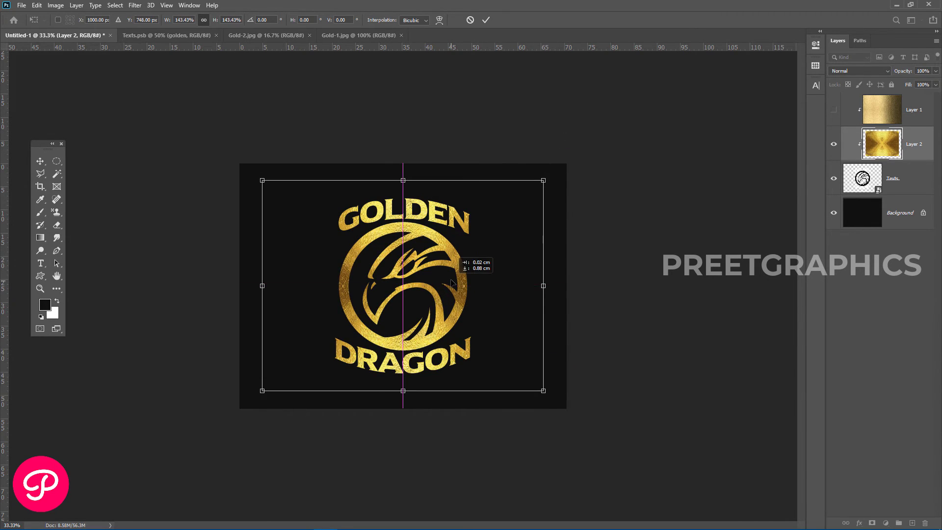
key(Return)
key(ctrl+plus)
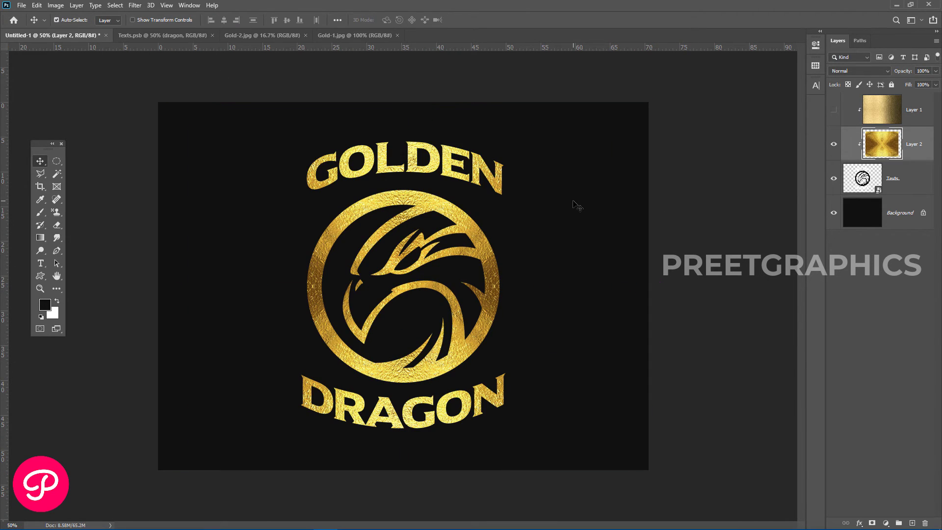